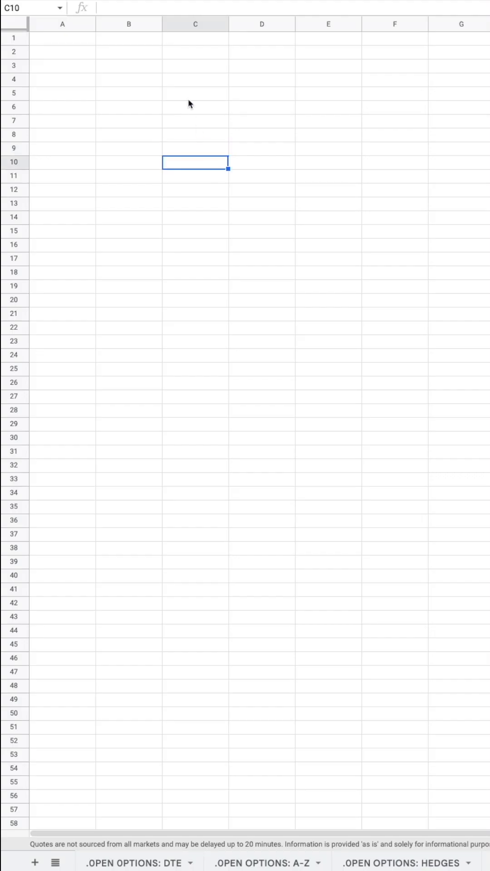
Step: Enter =sheetnamearray in C6 to list all sheet tab names, starting with Sheet15 and .INX FEB10
click(192, 109)
text(=sheetname)
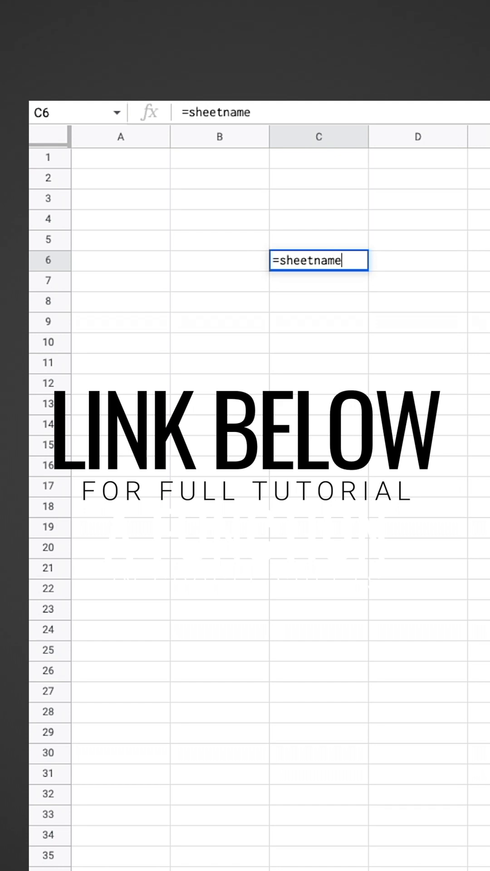
text(array)
key(Return)
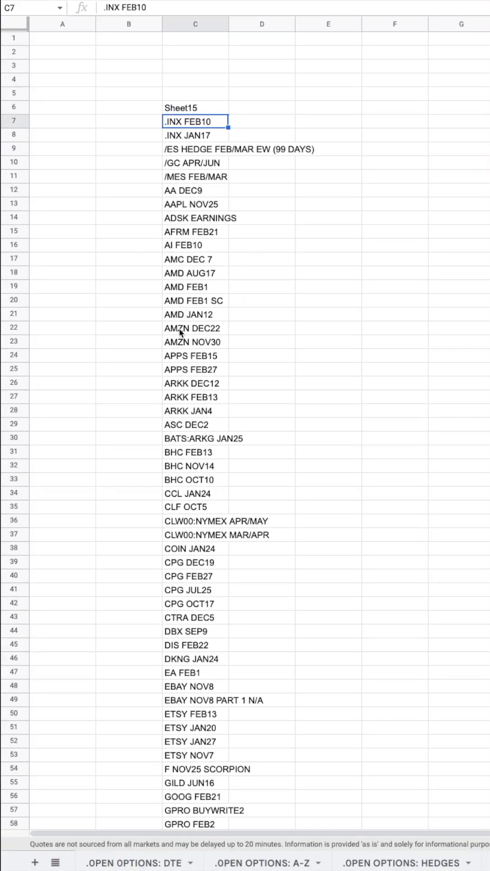
click(225, 86)
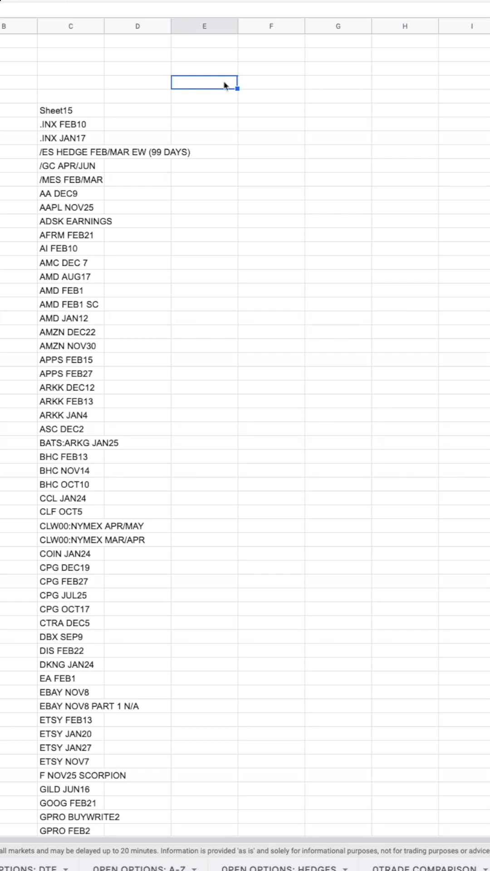
Step: Enter =TRANSPOSE(C6:C15) in E4 to spread the first ten sheet names across row 4
drag(225, 84, 427, 84)
text(=transpose()
drag(93, 275, 96, 519)
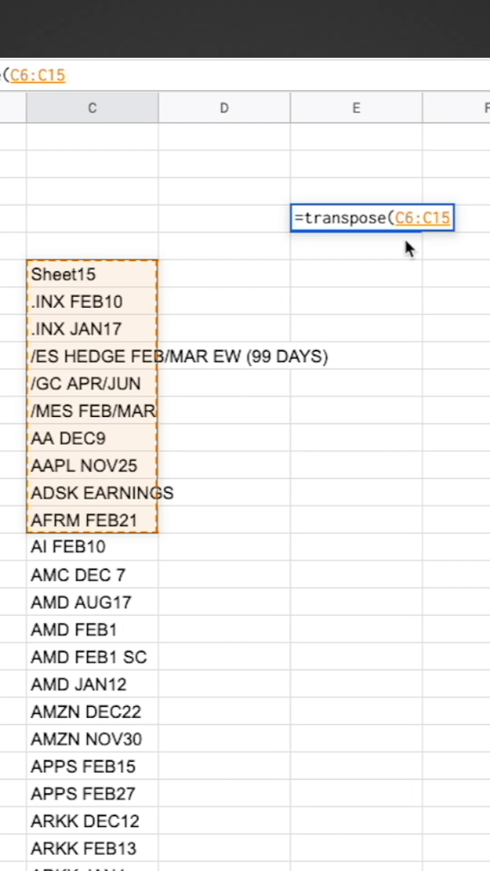
text())
key(Return)
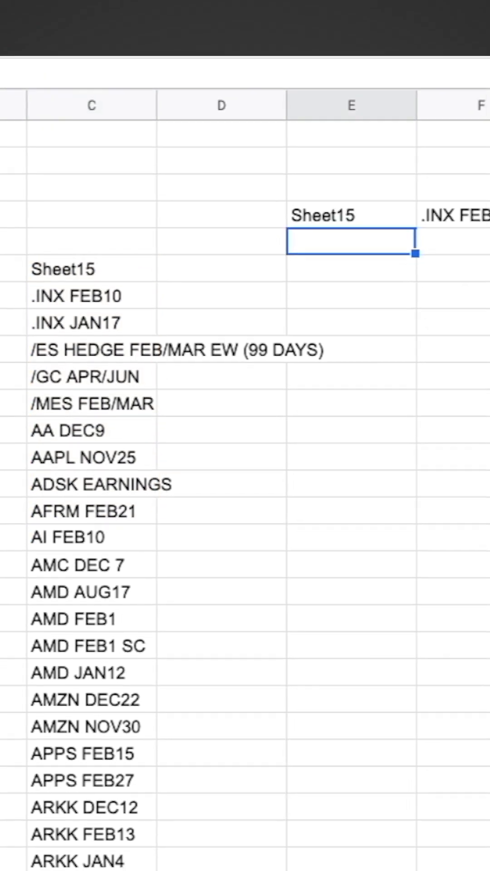
key(Up)
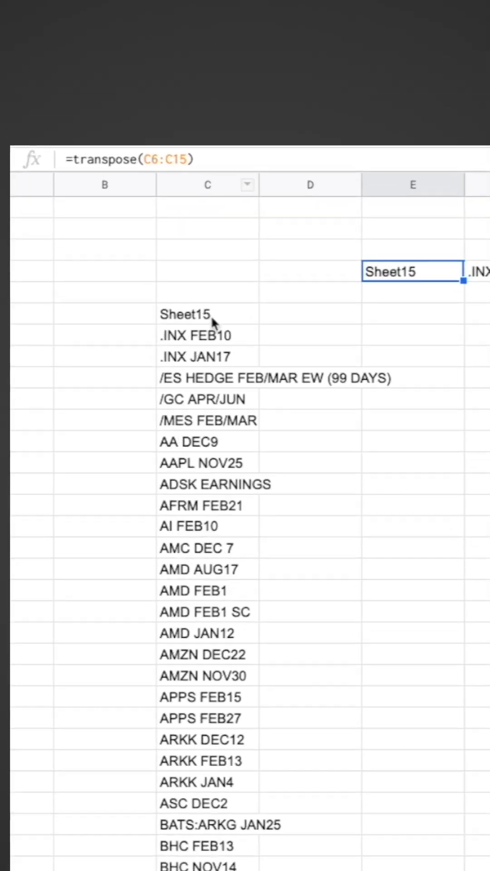
Step: Replace C6:C15 in E4's TRANSPOSE formula with sheetnamearray() to spread all sheet names
click(212, 316)
drag(222, 204, 79, 208)
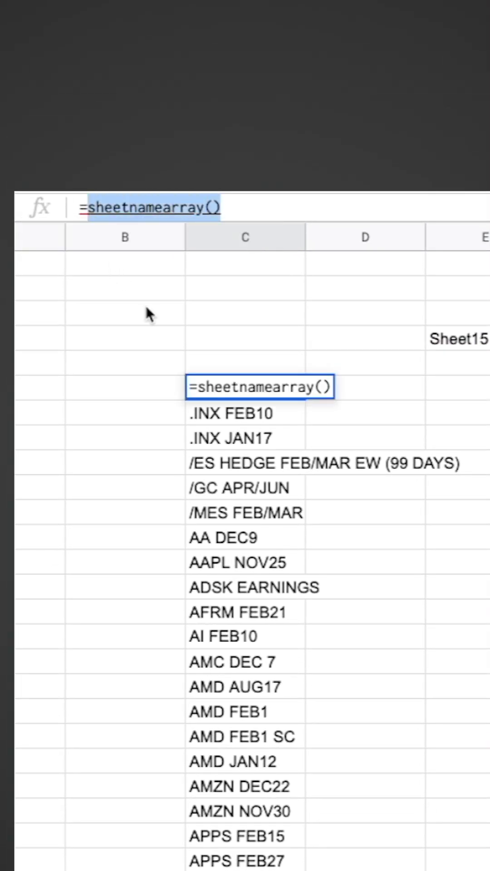
click(485, 343)
double_click(208, 207)
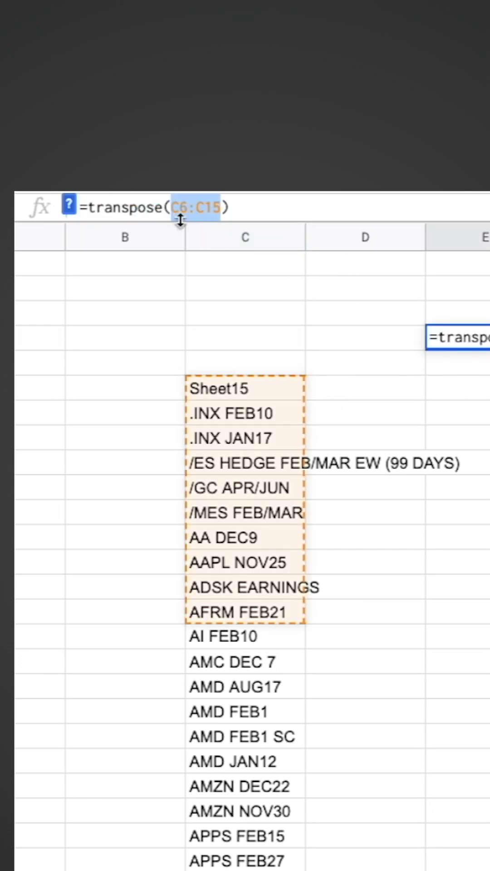
text(sheetnamearray()
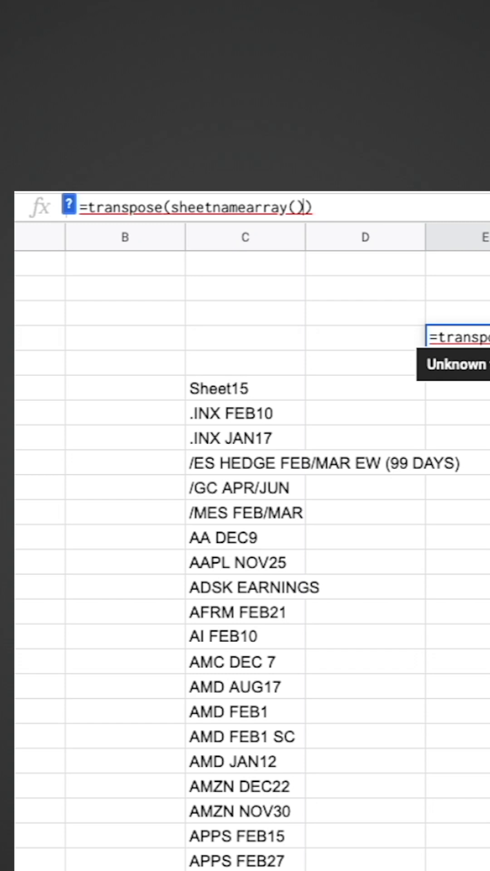
key(Return)
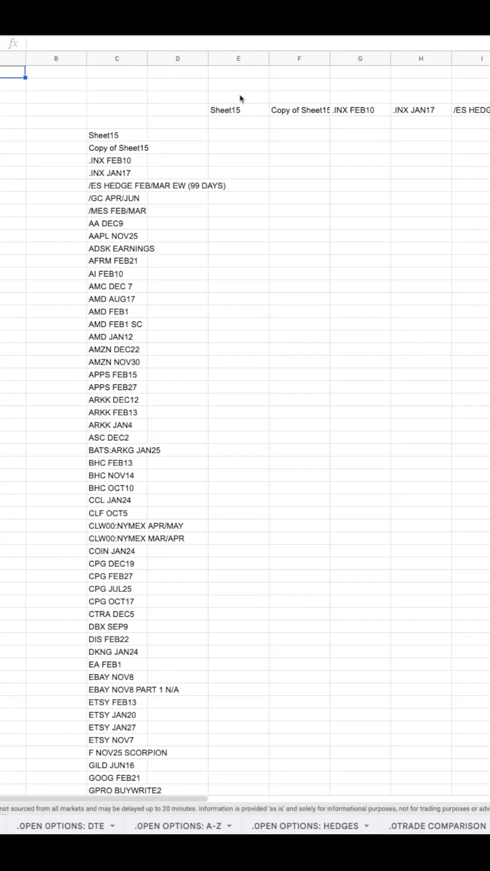